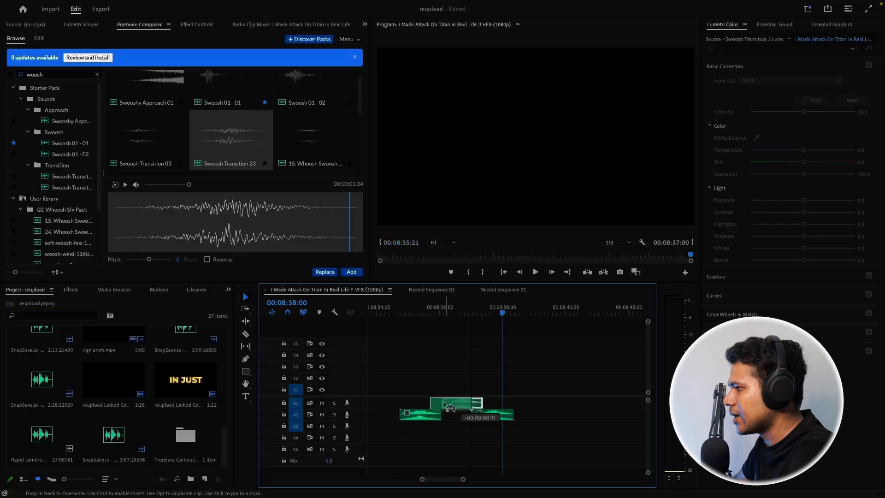
Rate-stretch the middle Swoosh Transition 23 clip on track A1 to make it longer and slower.
click(447, 405)
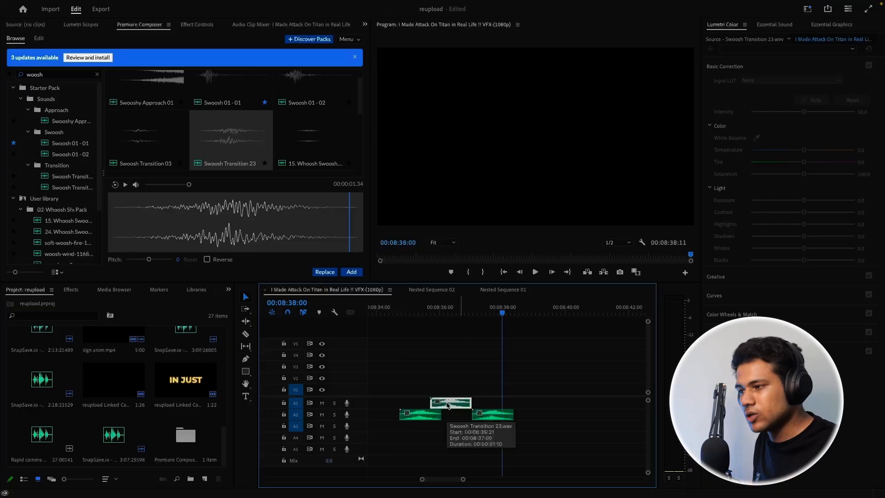
key(r)
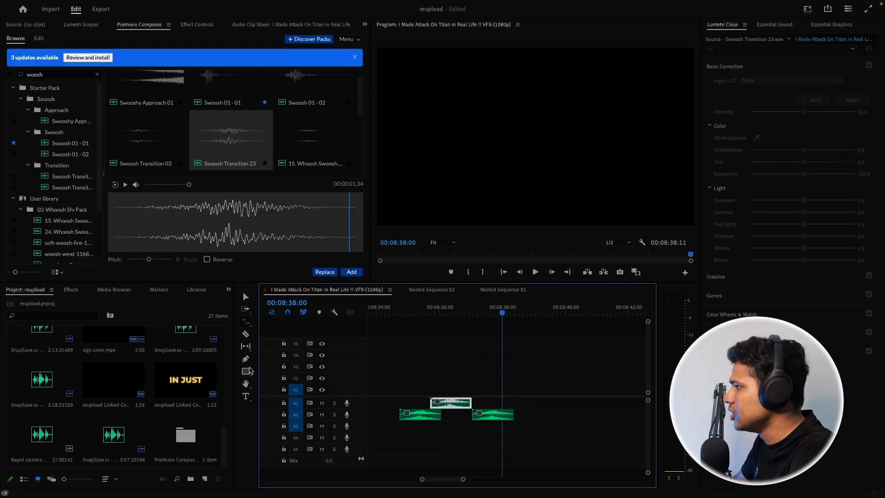
click(245, 323)
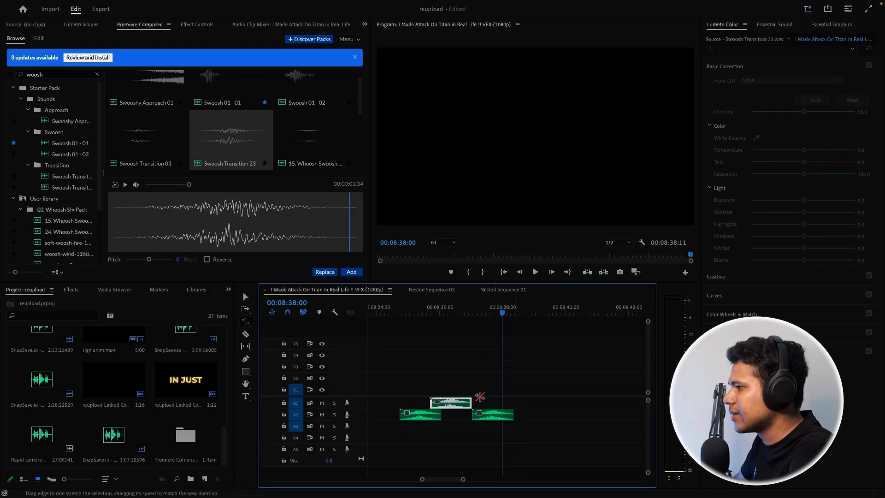
mouse_move(472, 403)
mouse_down()
mouse_move(507, 401)
mouse_move(473, 405)
mouse_up()
key(v)
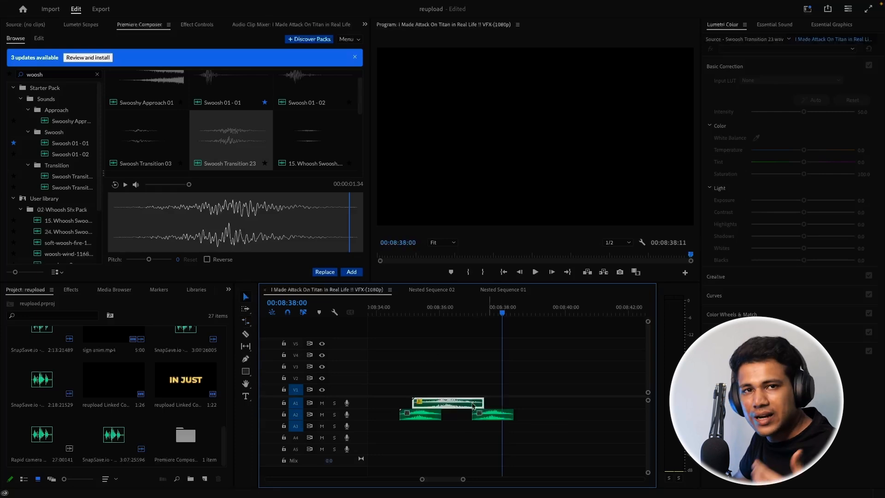
Play the three swooshes from the first clip, and restore the A1 clip's original length.
click(402, 311)
key(space)
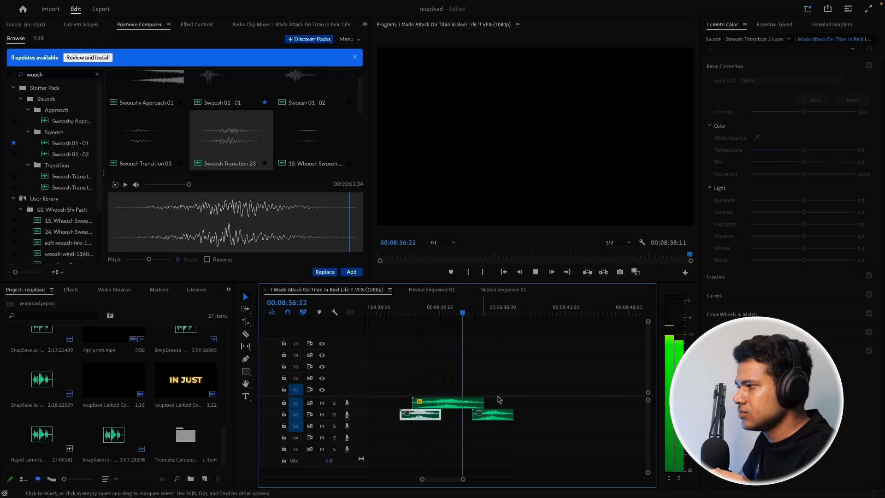
key(space)
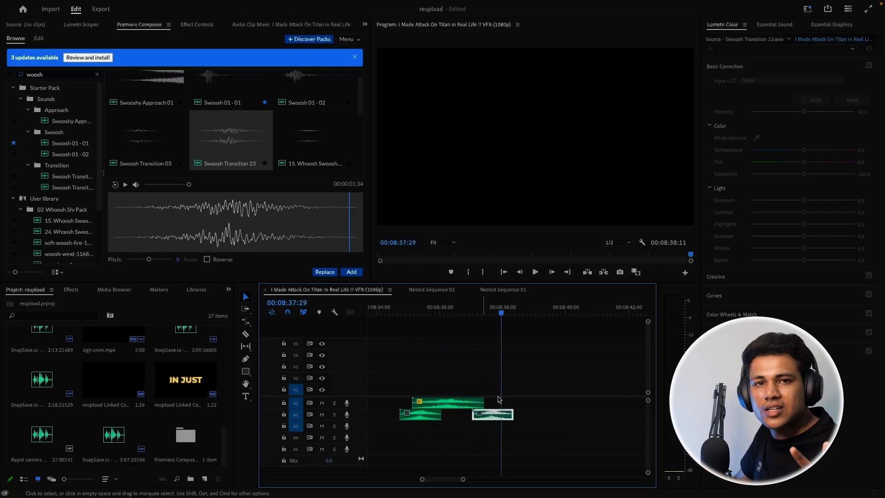
drag(440, 409, 474, 403)
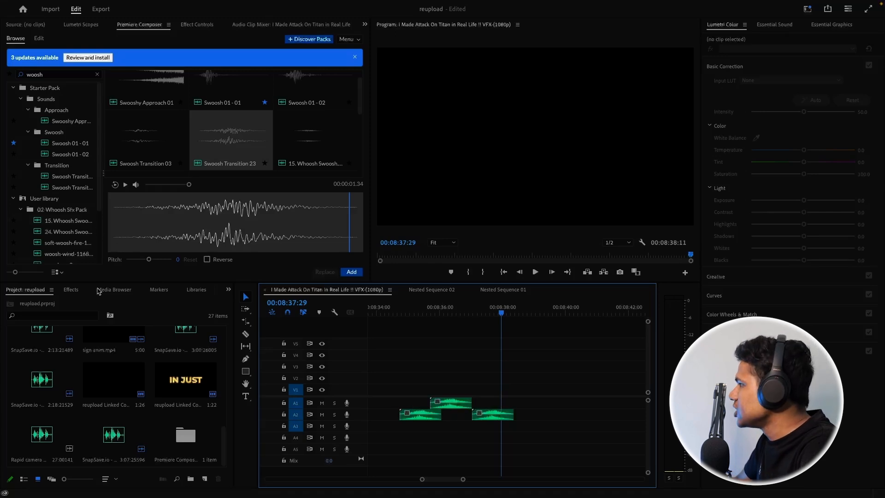
Search the effects for "pitch" and apply Pitch Shifter to the Swoosh Transition 23 clip on A1.
click(71, 289)
click(64, 302)
text(pitch)
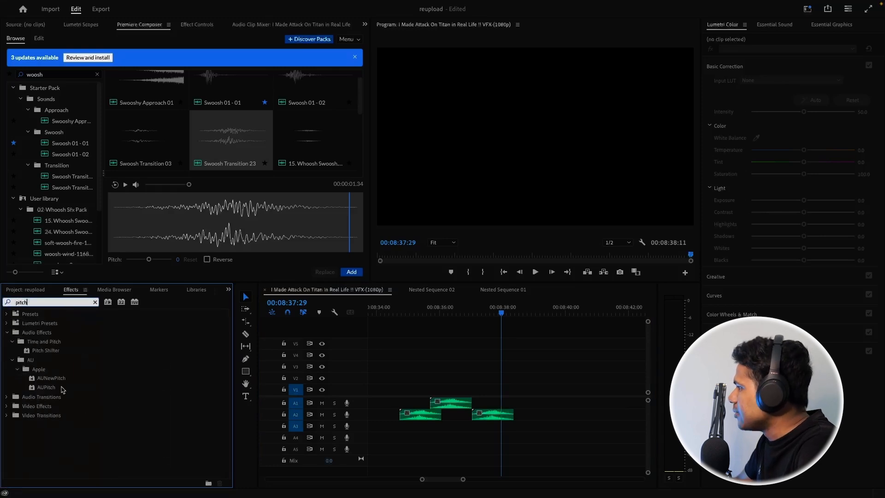
drag(45, 350, 447, 405)
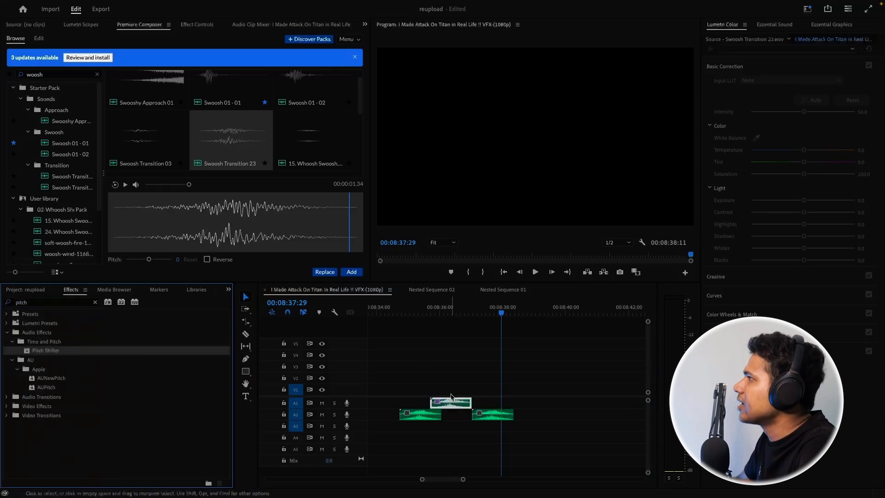
Set the Pitch Shifter ratio to 0.5 on the A1 swoosh clip and close the effect editor.
click(199, 25)
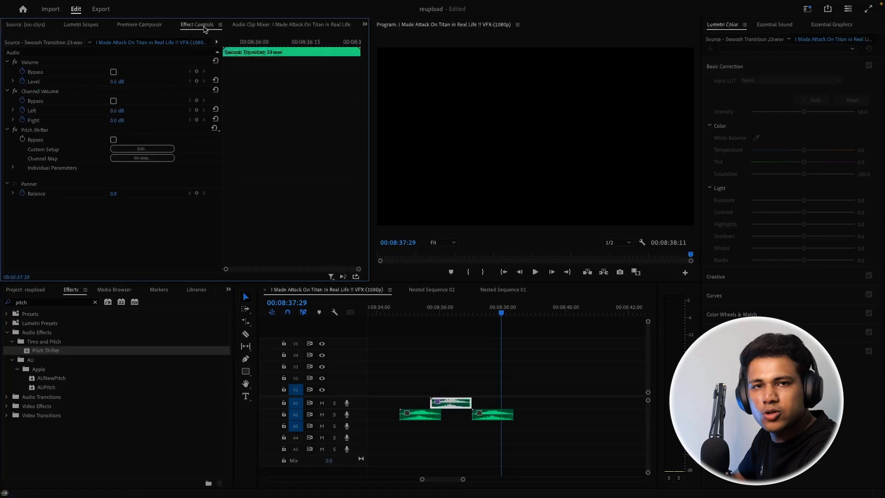
click(142, 149)
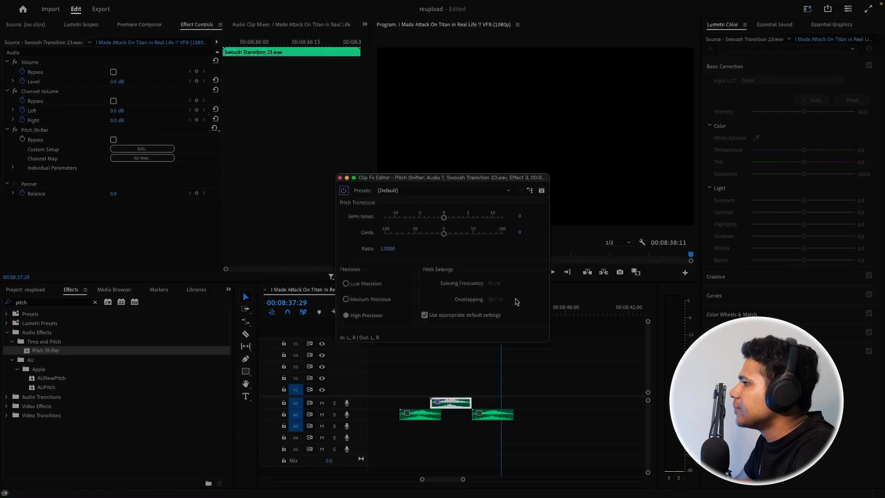
click(387, 249)
text(0)
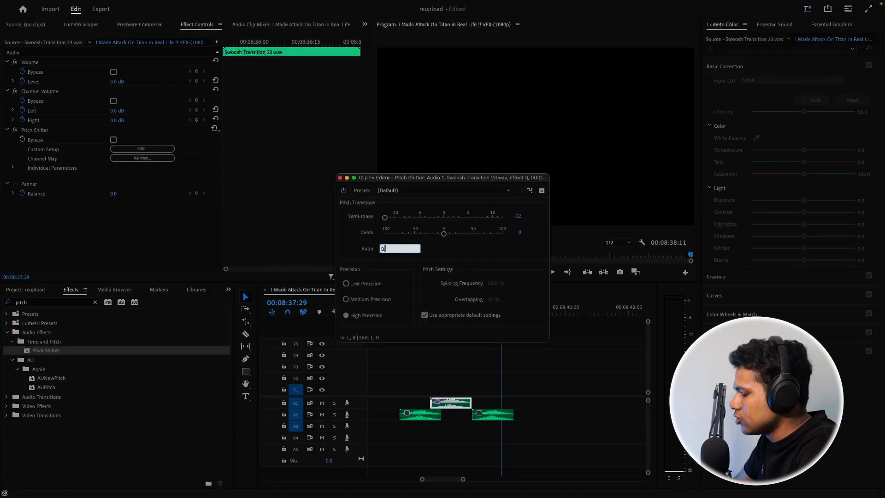
text(.5)
key(Return)
click(340, 177)
Play the swoosh clips from the first one to compare the original with the pitch-shifted one.
click(420, 414)
drag(431, 313, 441, 314)
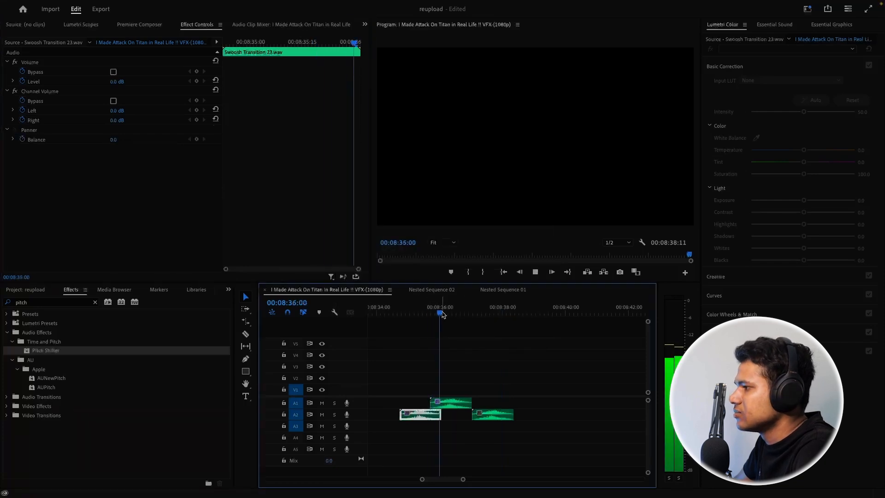
click(405, 313)
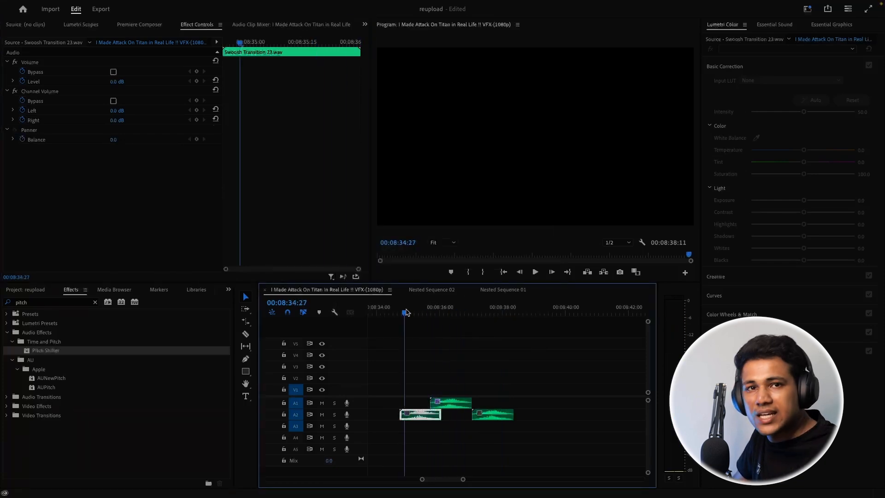
key(space)
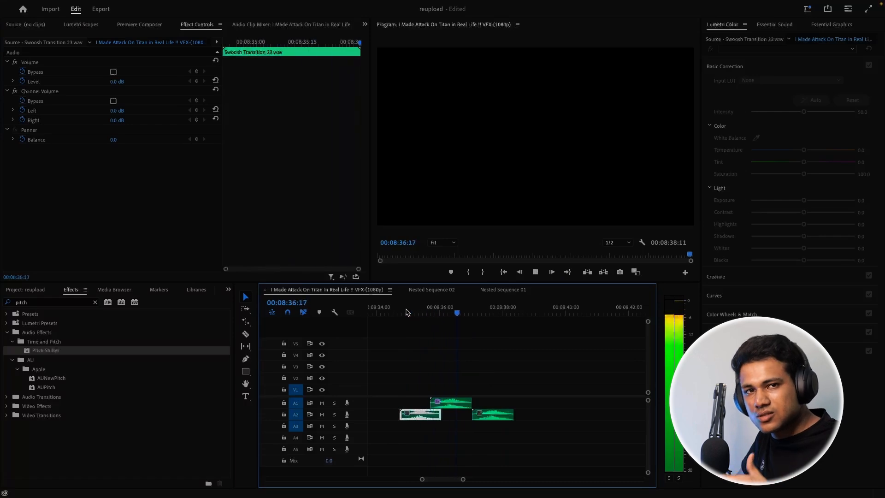
key(space)
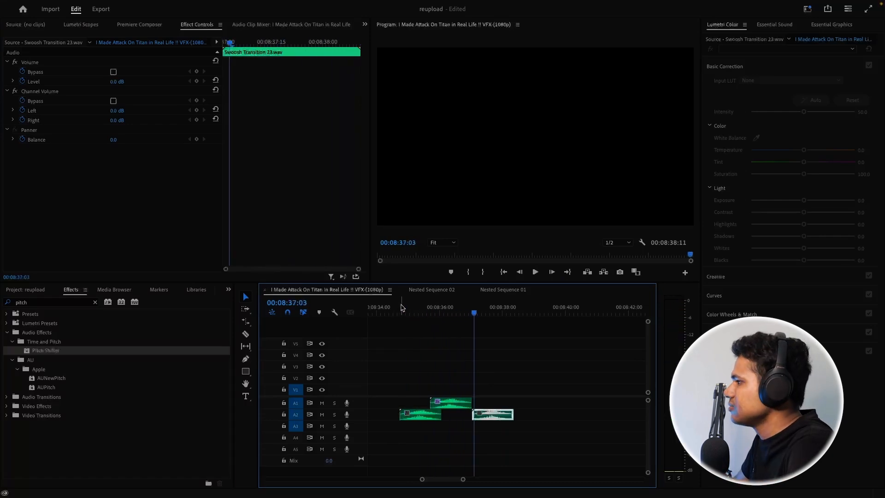
click(401, 307)
key(space)
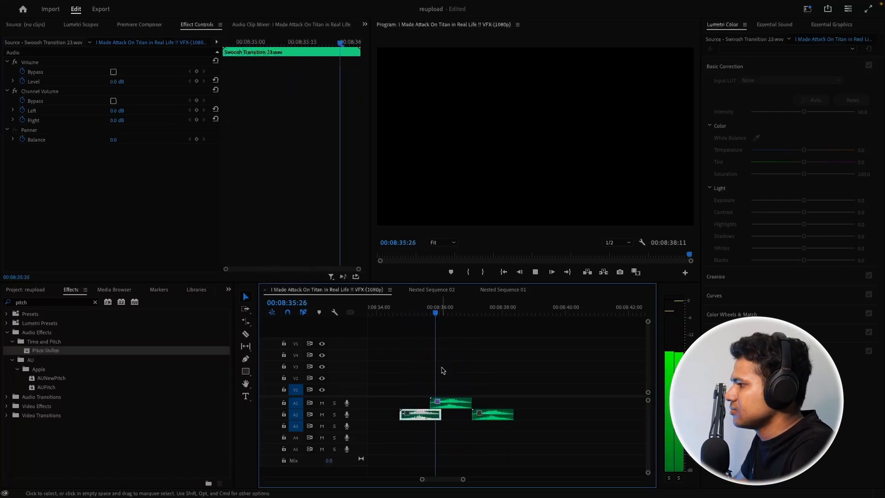
click(441, 370)
click(440, 306)
drag(440, 304, 406, 306)
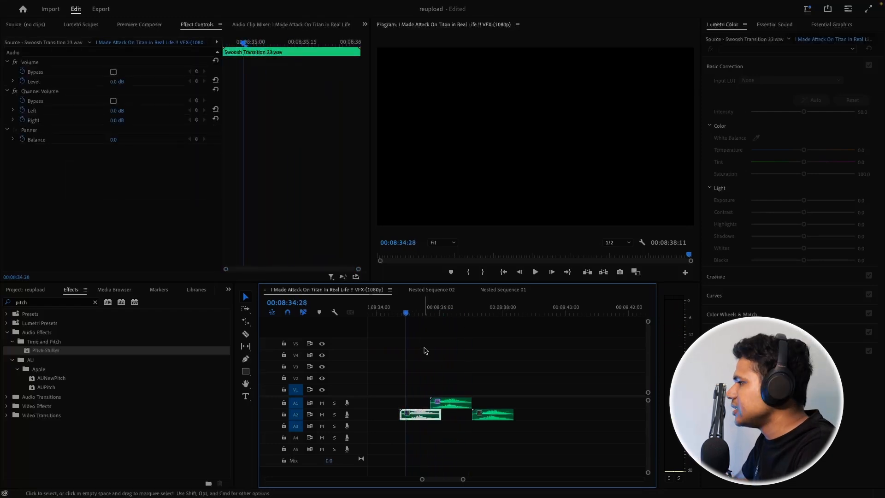
Add the Swoosh 01 - 02 sound from Premiere Composer and place it on A1 after the last swoosh clip.
click(156, 25)
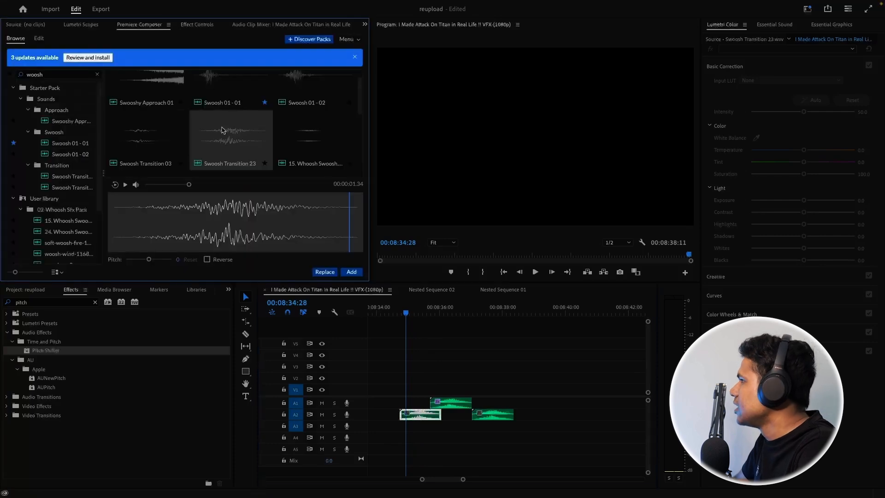
scroll(222, 130, up, 1)
click(246, 111)
click(313, 118)
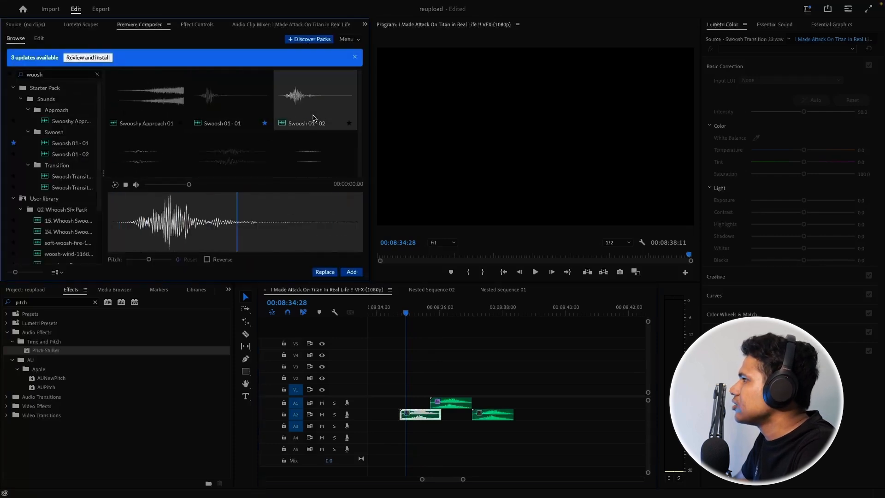
click(352, 272)
drag(412, 400, 513, 403)
Play the added Swoosh 01 - 02 clip, and move the last Swoosh Transition 23 clip on A2 further along the timeline.
click(509, 315)
key(space)
key(space)
click(518, 310)
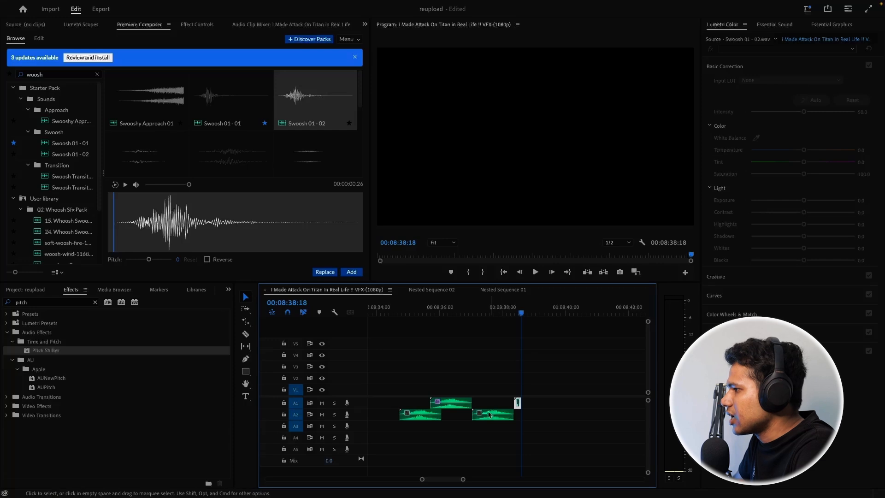
drag(490, 415, 566, 415)
Rate-stretch the end of the Swoosh 01 - 02 clip on A1 to make it longer and slower.
click(515, 309)
key(equal)
key(equal)
key(equal)
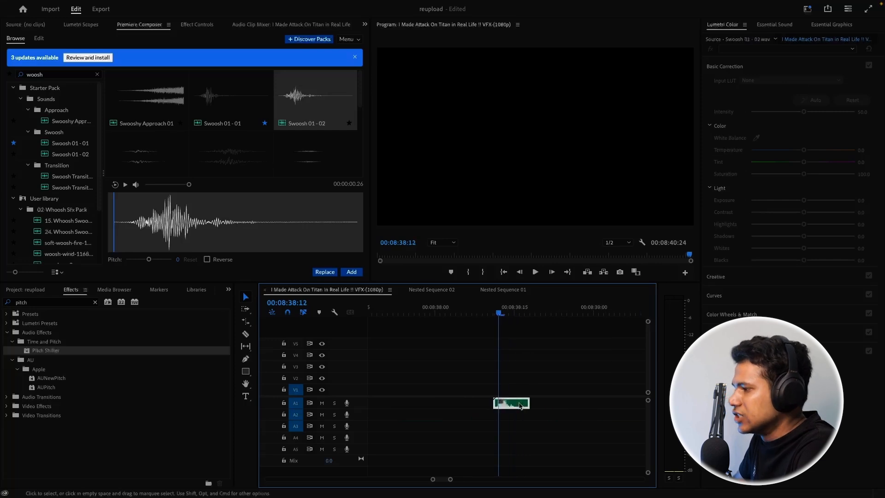
key(r)
drag(528, 404, 550, 404)
key(v)
click(521, 369)
Play the timeline from just before the stretched Swoosh 01 - 02 clip to hear it.
click(489, 308)
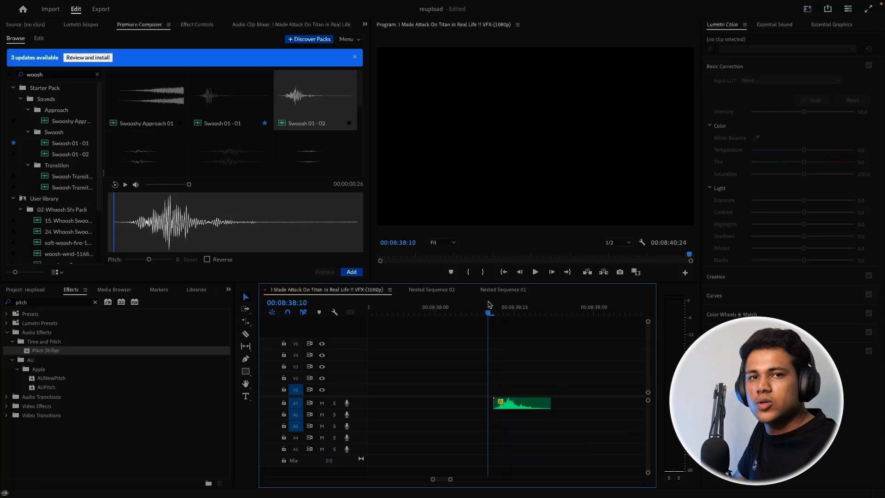
key(space)
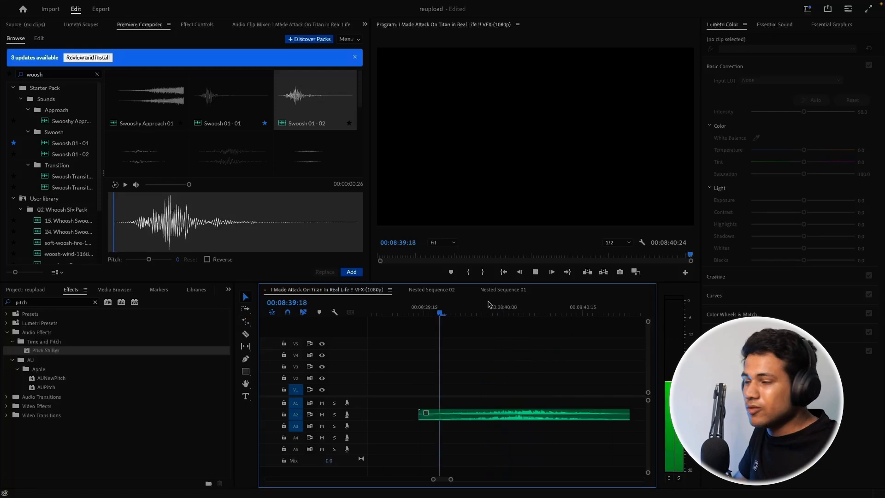
key(space)
key(minus)
key(minus)
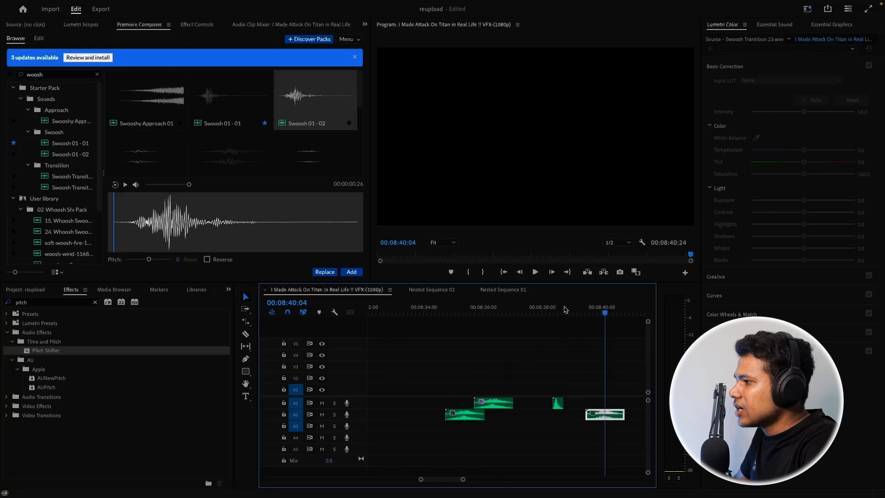
key(space)
Duplicate the stretched Swoosh 01 - 02 clip onto A2 and rate-stretch the copy longer than the one on A1.
key(equal)
key(equal)
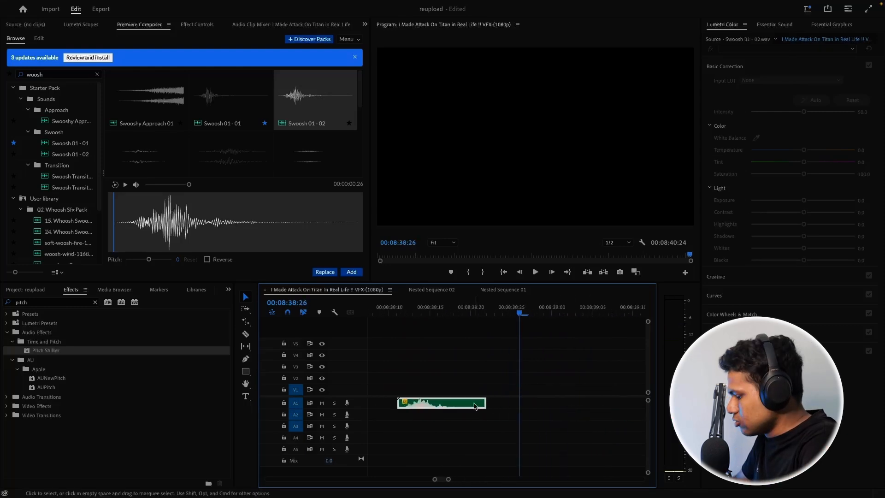
drag(469, 407, 518, 415)
key(r)
key(v)
Move the A2 swoosh copy one frame earlier than the start of the A1 swoosh, and deselect it.
drag(456, 417, 447, 416)
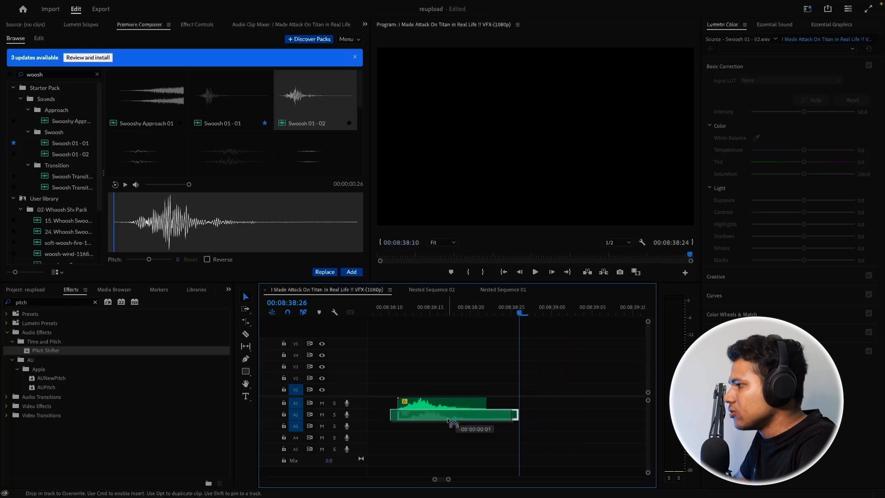
key(equal)
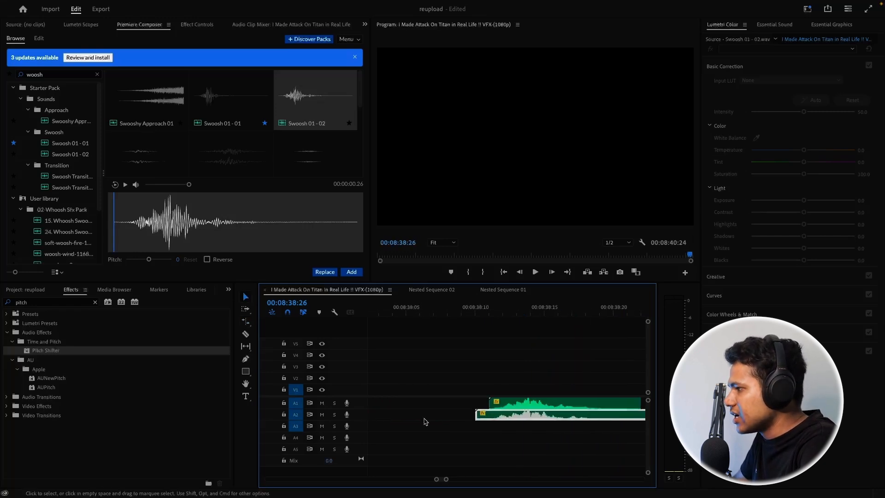
click(564, 439)
Play the layered Swoosh 01 - 02 clips on A1 and A2 together.
key(minus)
key(minus)
key(Up)
key(space)
key(space)
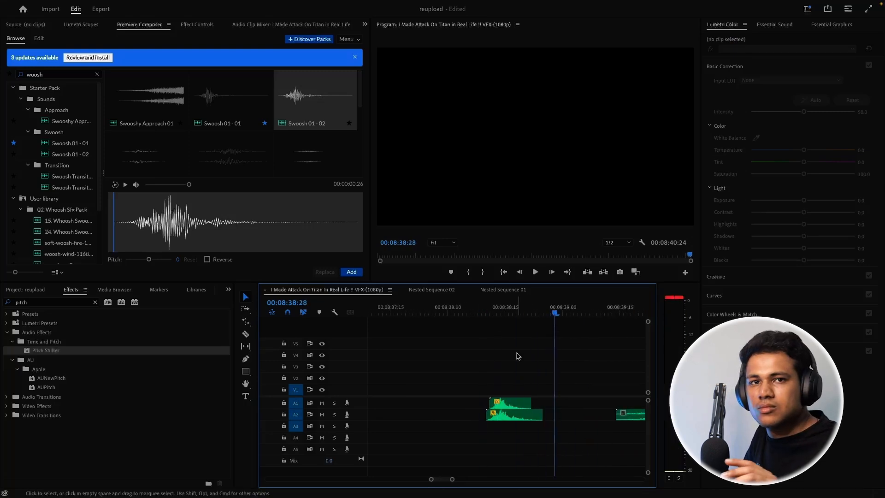
click(511, 414)
key(space)
Add an unmodified Swoosh 01 - 02 clip at 00:08:37:25 and play it against the layered version.
click(464, 314)
drag(465, 313, 429, 314)
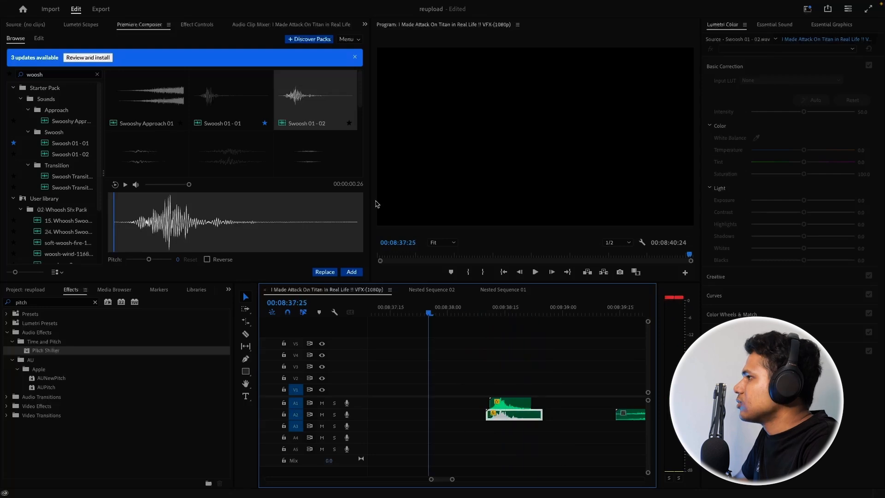
click(351, 272)
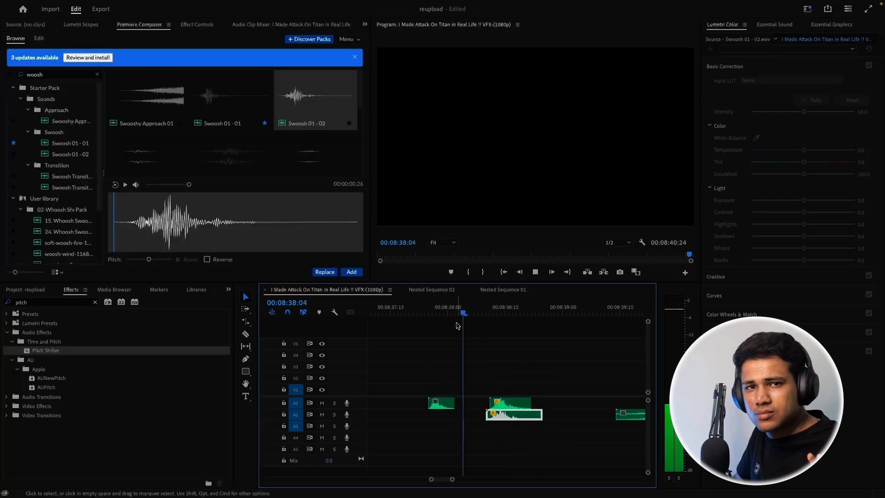
key(space)
click(498, 333)
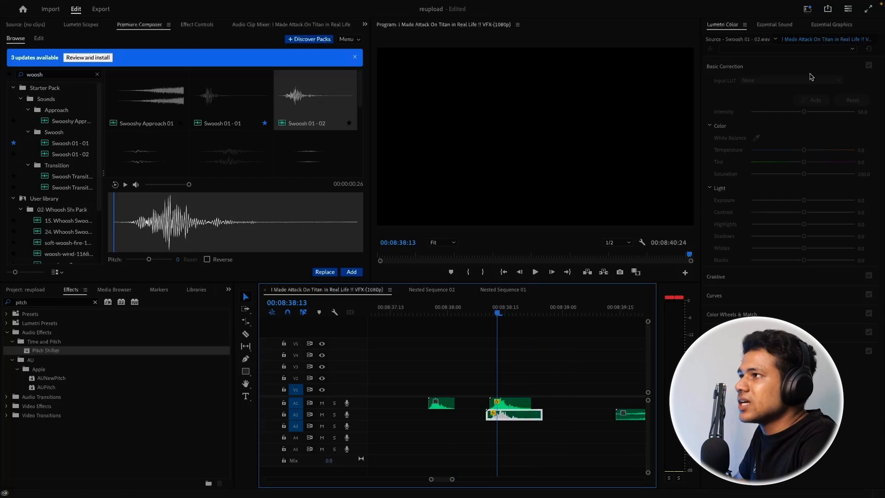
Tag the A2 swoosh clip as SFX in Essential Sound, enable Heavy Reverb on it, and play the result.
click(777, 24)
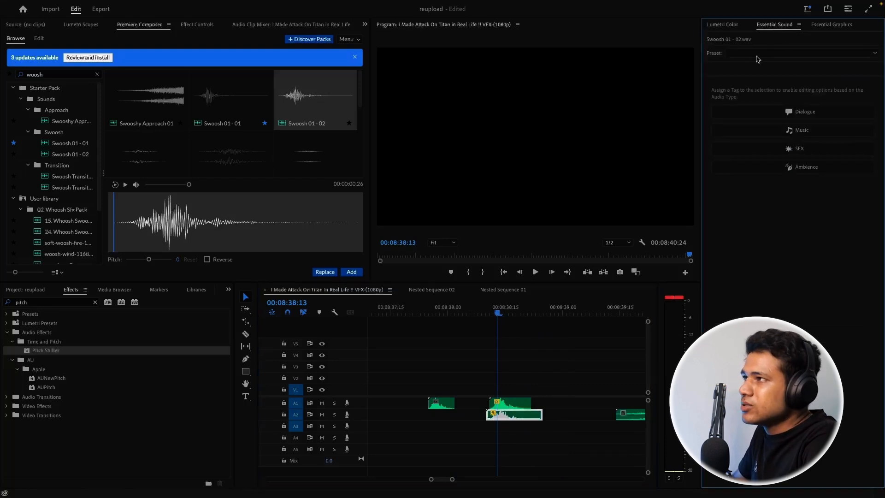
click(779, 153)
click(716, 122)
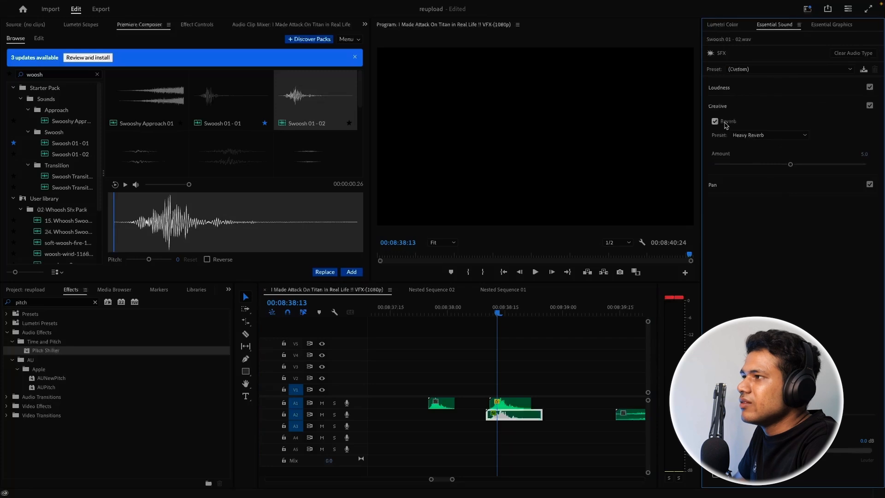
click(475, 314)
key(space)
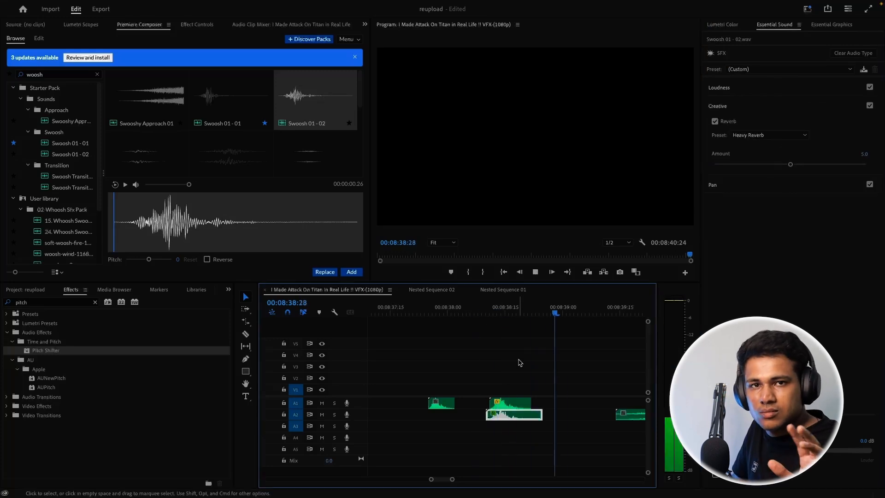
Tag the A1 layered swoosh clip as SFX in Essential Sound and enable Heavy Reverb on it.
key(space)
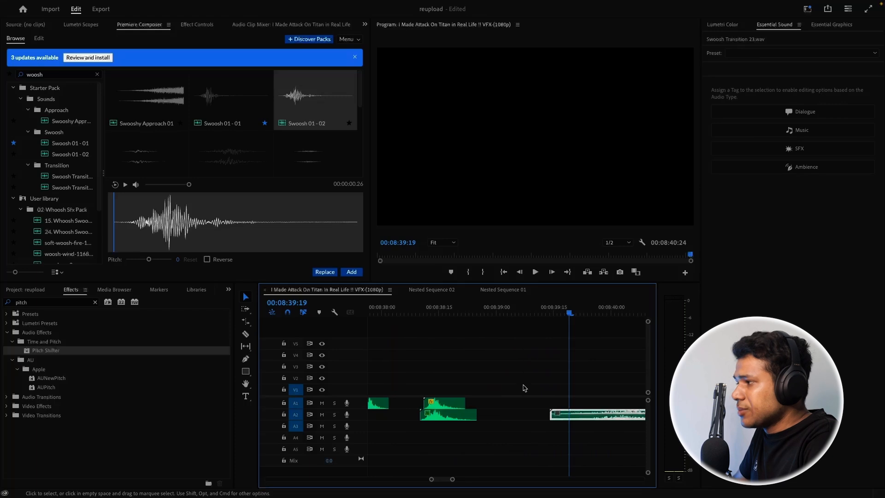
click(438, 403)
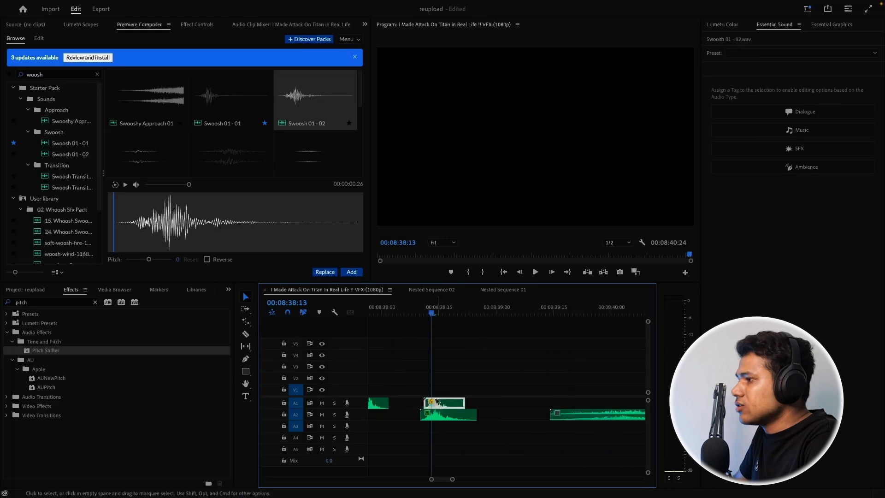
click(804, 148)
click(715, 122)
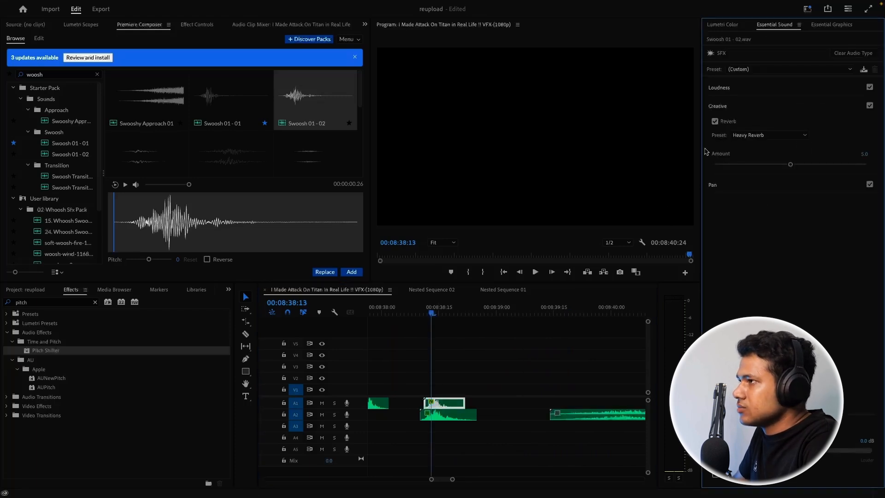
Play the unmodified Swoosh 01 - 02 clip against the layered reverb version to compare how they sound.
scroll(520, 387, left, 3)
click(513, 305)
key(space)
drag(484, 310, 451, 314)
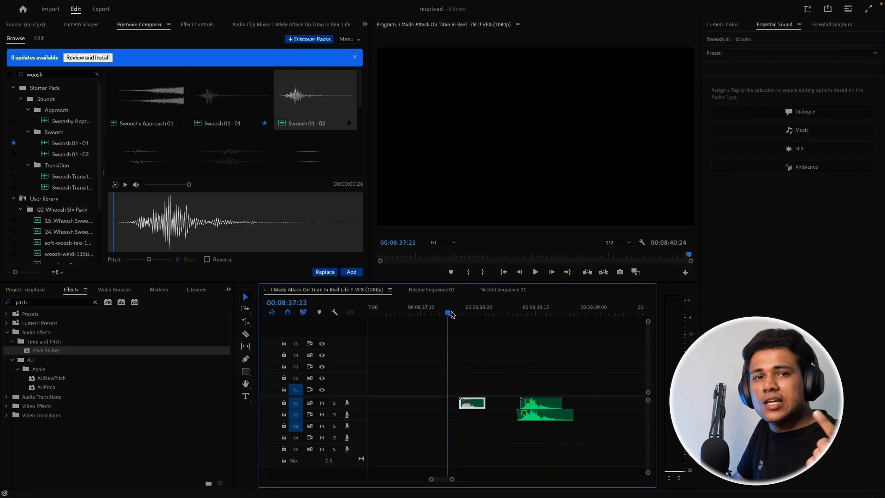
key(space)
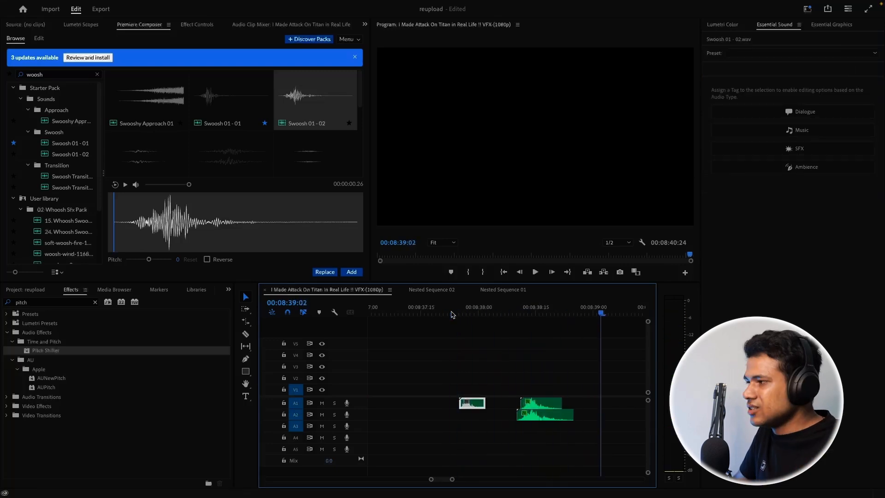
click(452, 310)
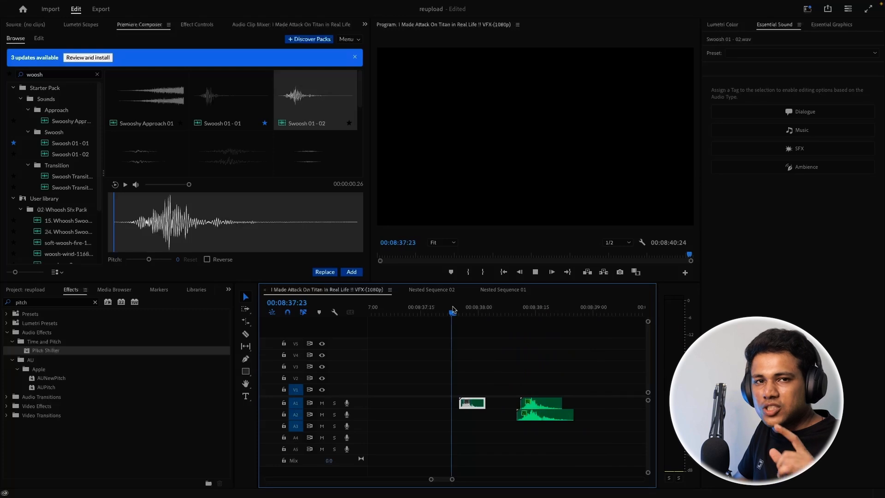
key(space)
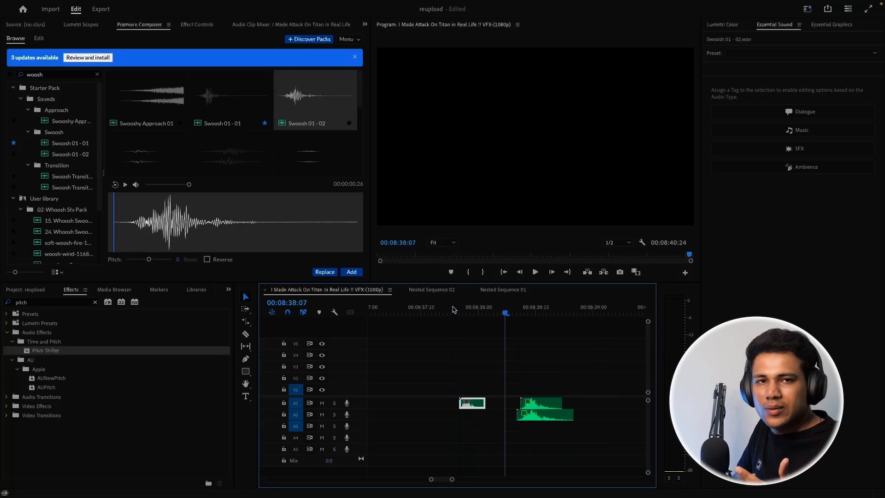
key(space)
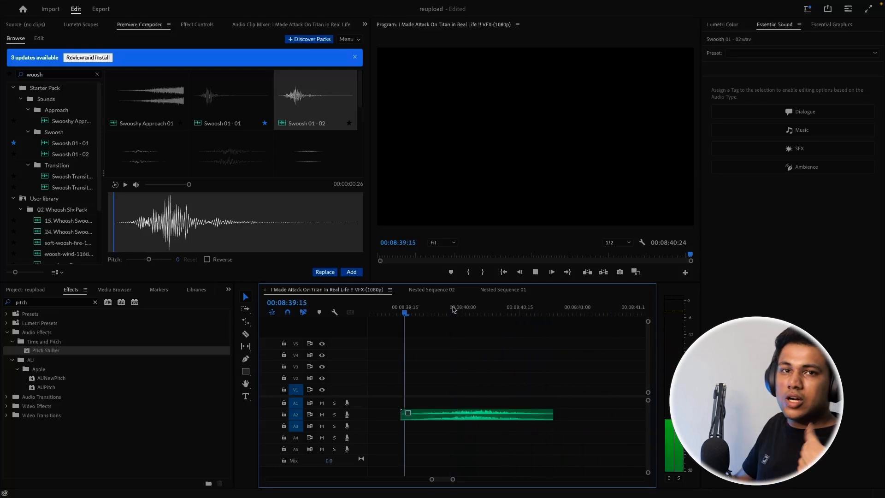
key(space)
Examine the cut near 00:07:44, including the film burn overlay above it and the offset audio beneath it.
key(minus)
key(minus)
key(minus)
key(minus)
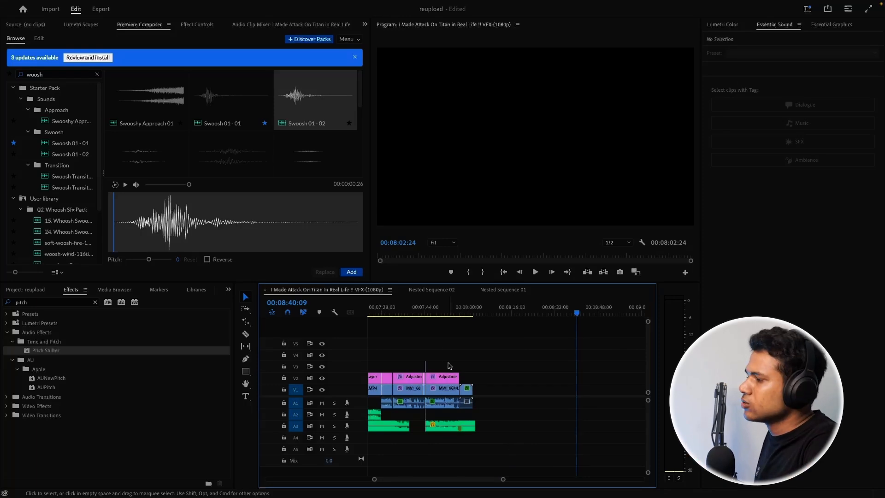
scroll(424, 382, up, 8)
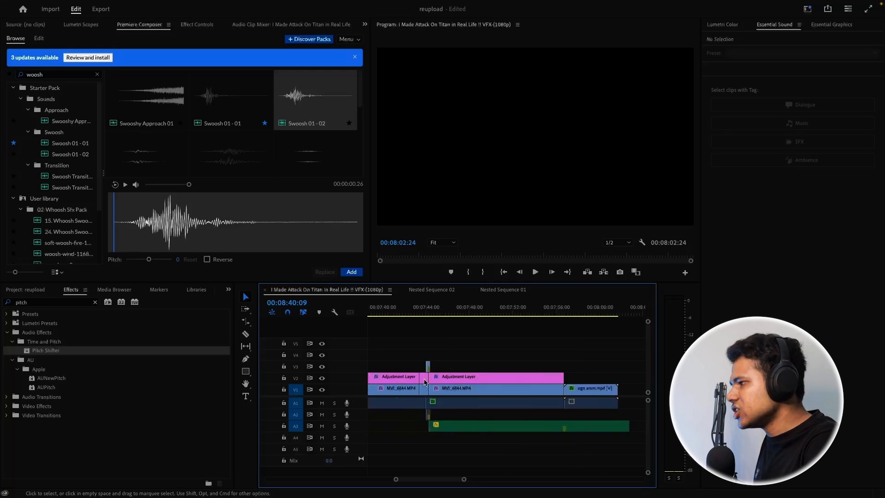
scroll(502, 399, up, 5)
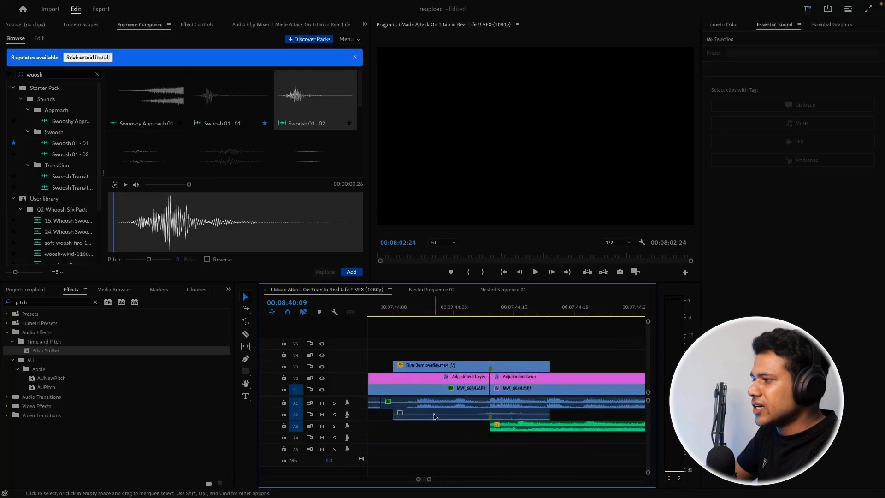
scroll(460, 445, down, 3)
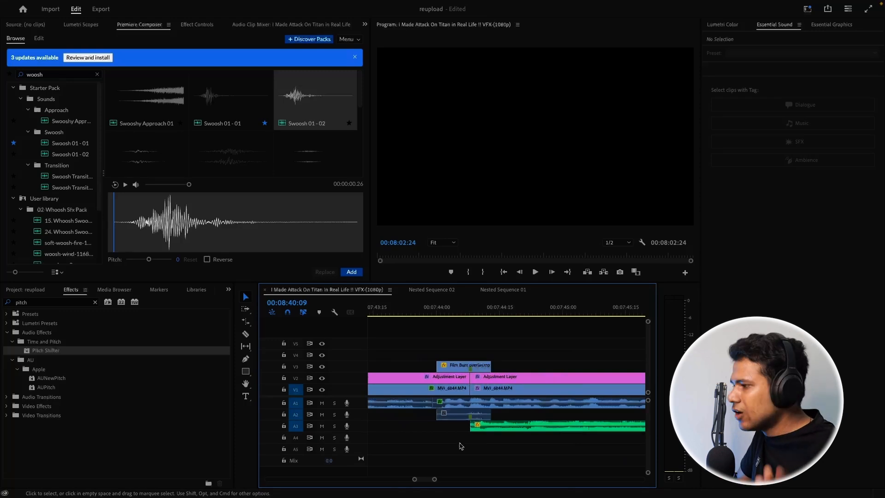
scroll(461, 446, down, 5)
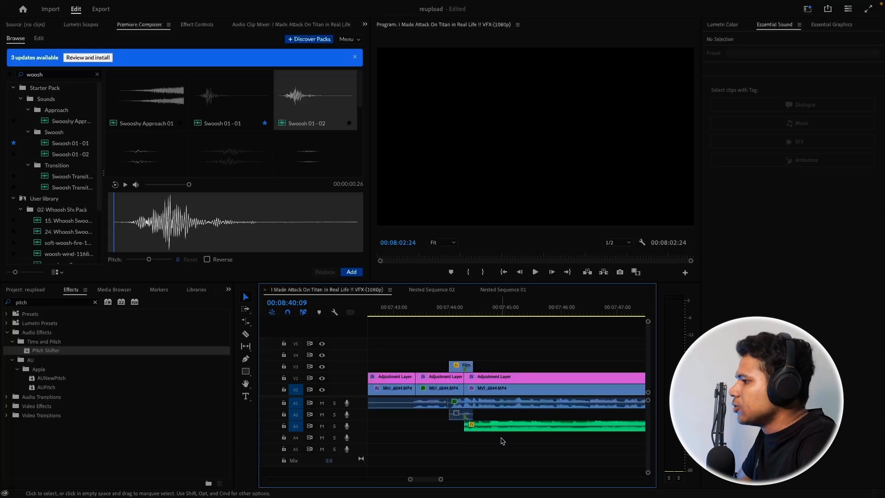
Copy the two MVI_6844.MP4 clips to an empty stretch around 00:08:21 and align their audio cut with the video cut.
click(474, 390)
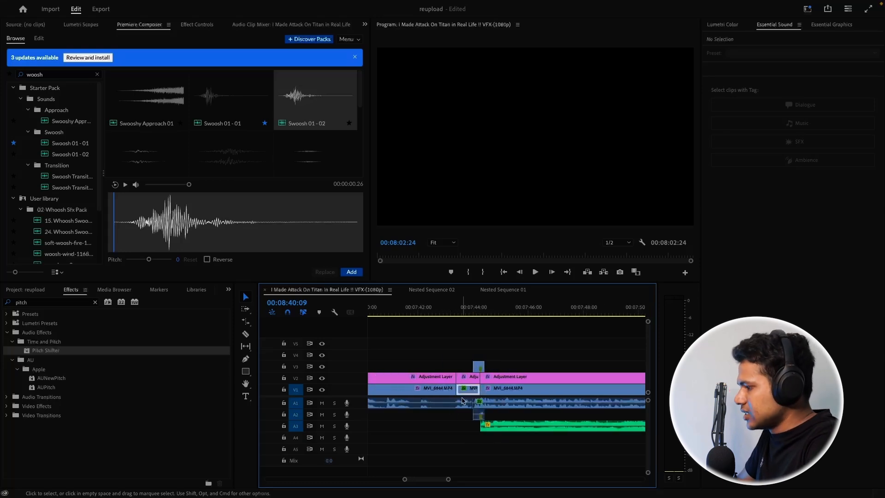
click(519, 404)
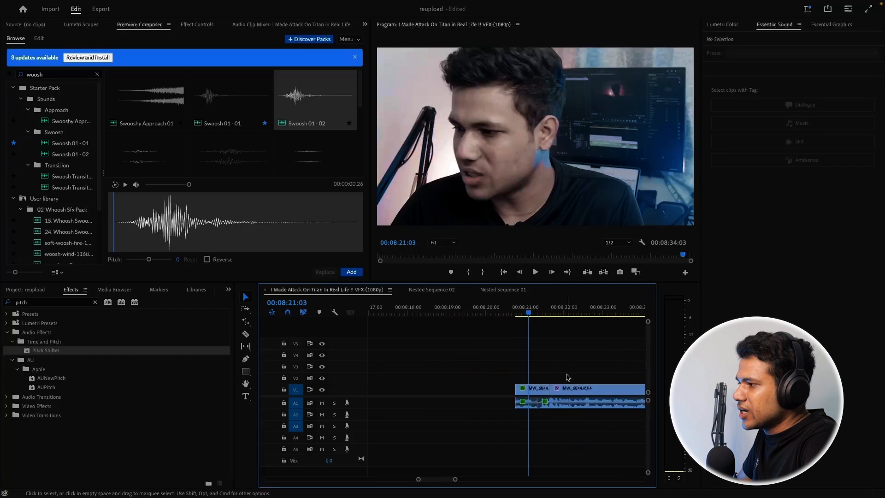
drag(569, 368, 580, 407)
drag(576, 404, 551, 388)
click(551, 421)
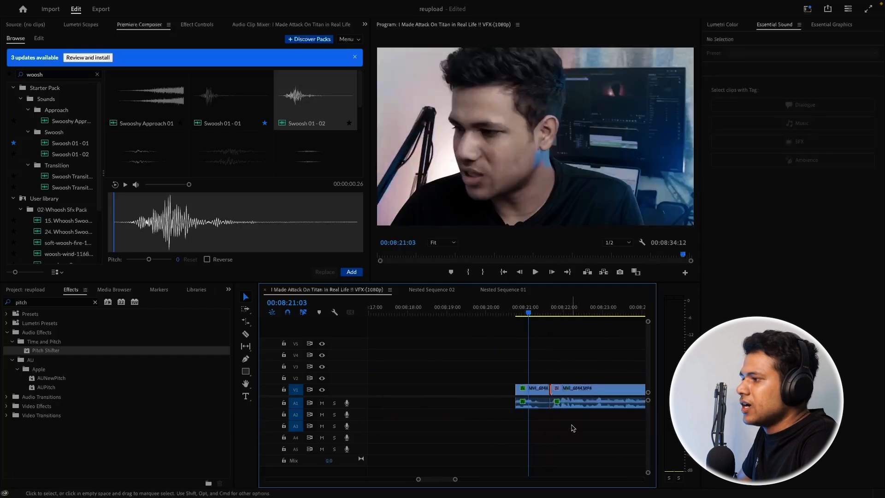
Play the straight cut between the two copied MVI_6844.MP4 clips.
key(minus)
key(space)
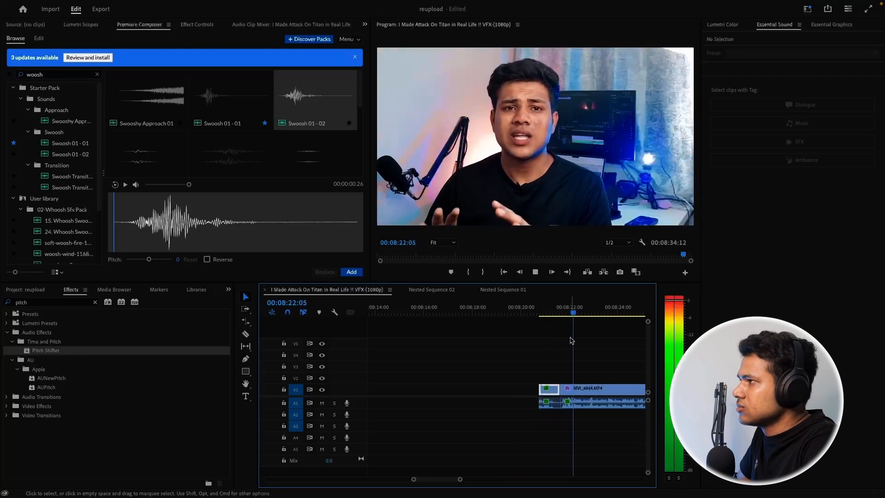
key(space)
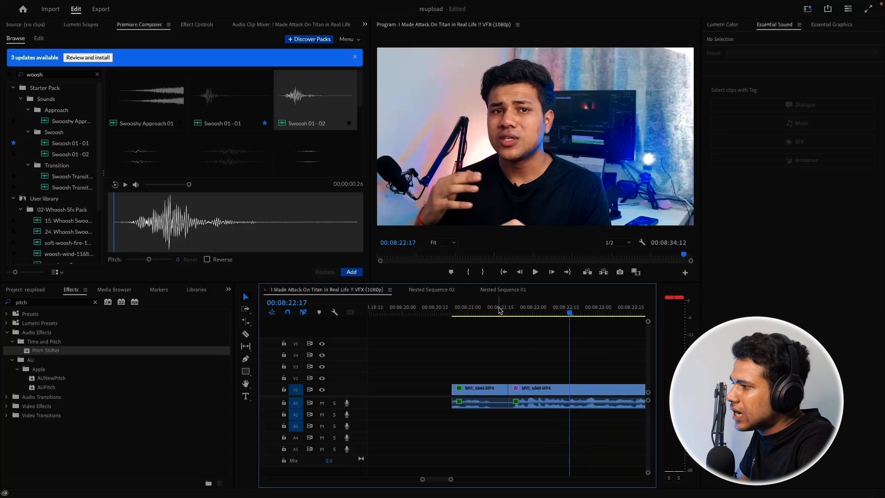
drag(500, 310, 477, 310)
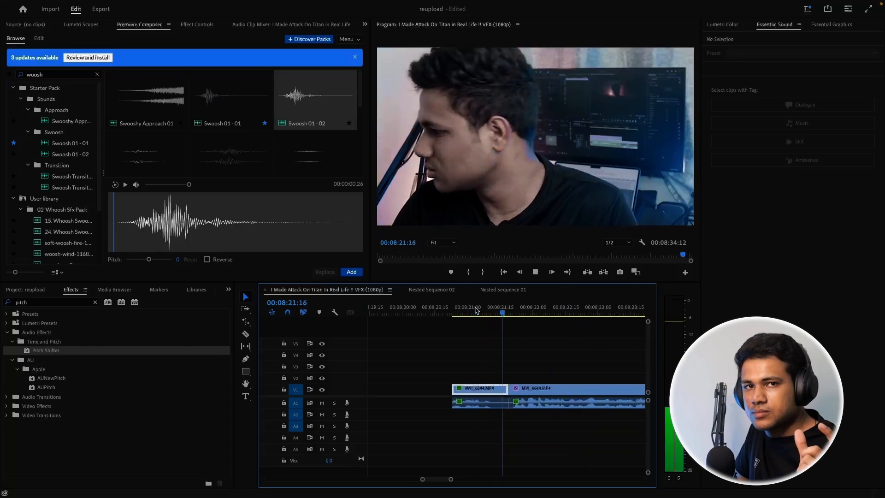
key(space)
Split the second clip's video just after 00:08:21:24 and shift everything following about nine frames earlier to form a J-cut.
click(520, 314)
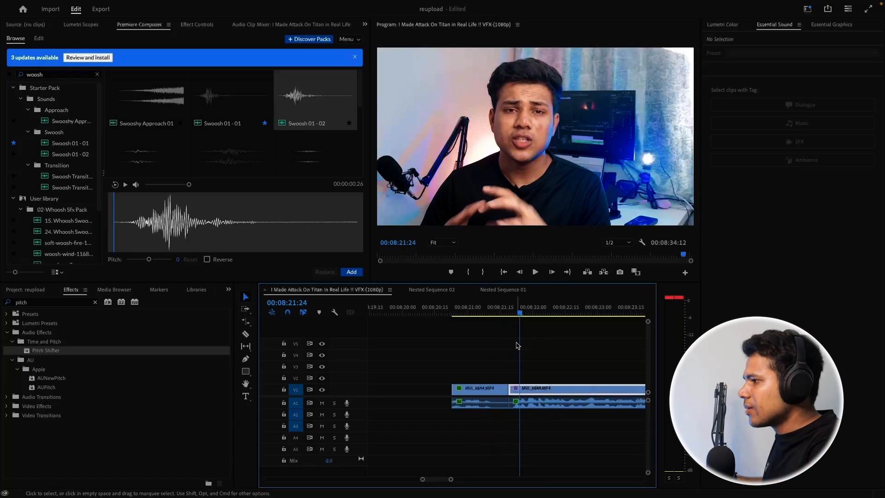
key(=)
key(=)
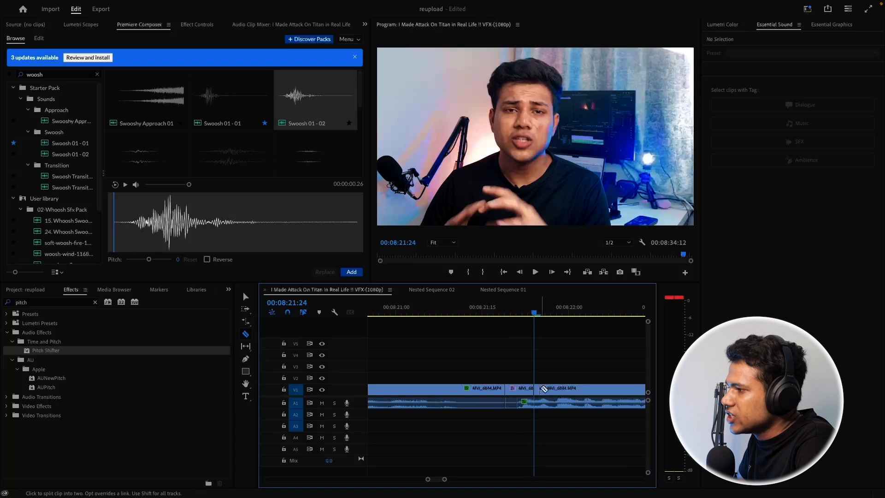
key(a)
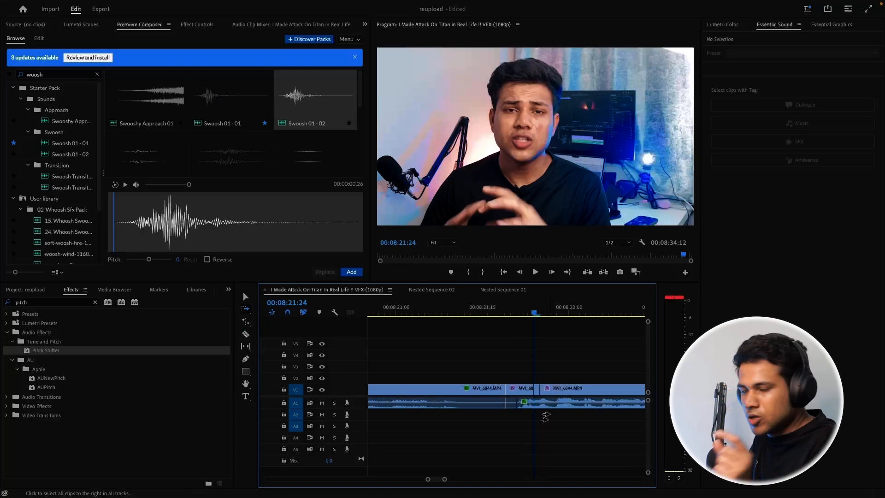
drag(553, 397, 502, 397)
key(v)
Play the J-cut between the two copied clips.
key(space)
key(minus)
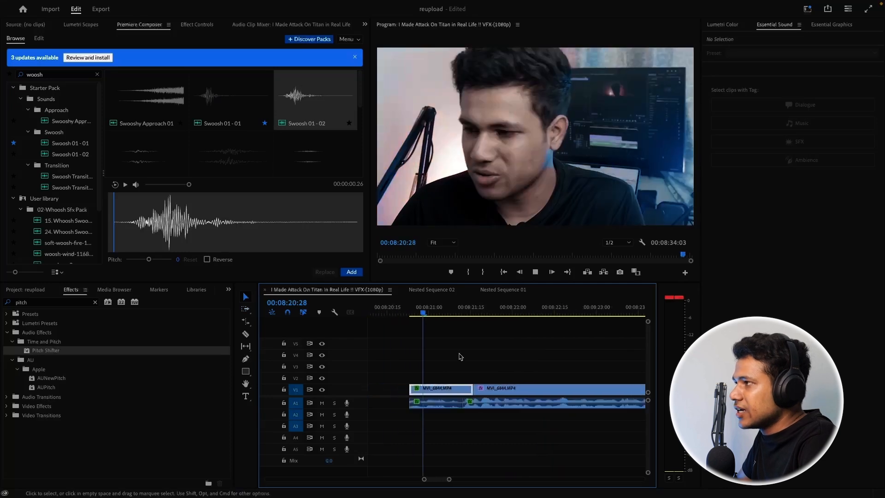
key(space)
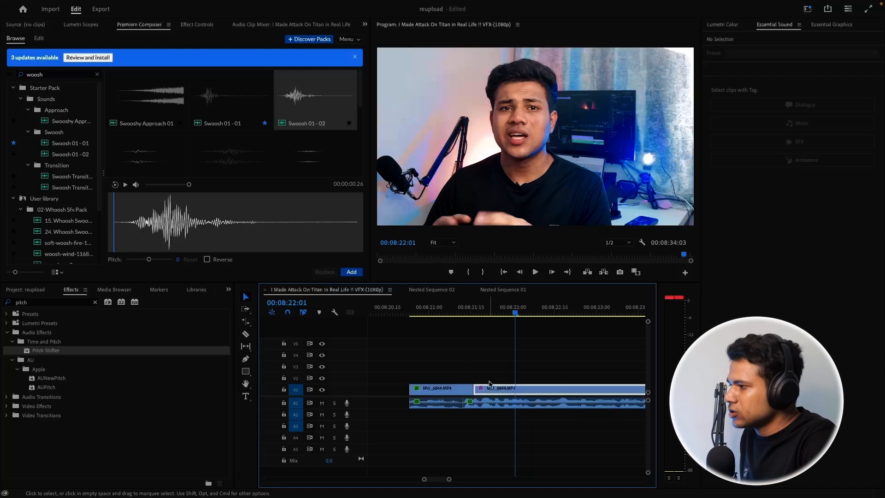
Shift the second clip about seven frames later so the first clip's audio runs past the video cut as an L-cut.
click(478, 419)
scroll(477, 417, up, 3)
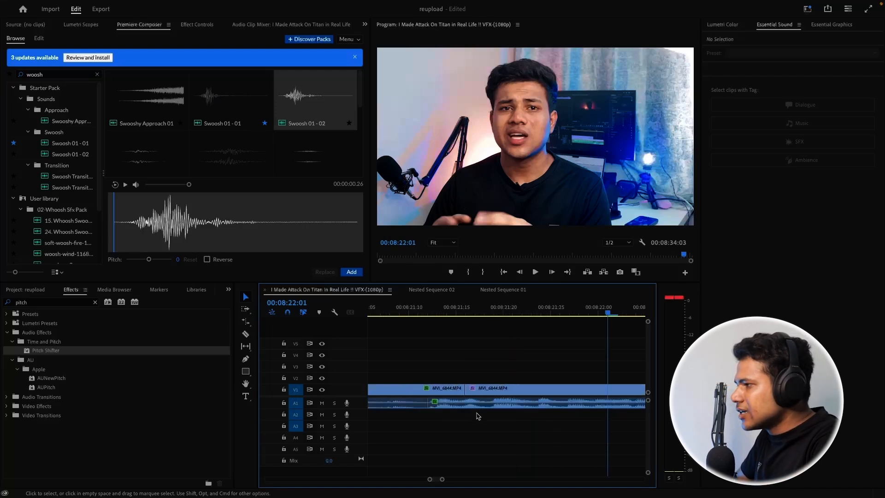
mouse_move(486, 392)
mouse_down()
mouse_move(543, 374)
mouse_move(446, 383)
mouse_move(494, 406)
mouse_up()
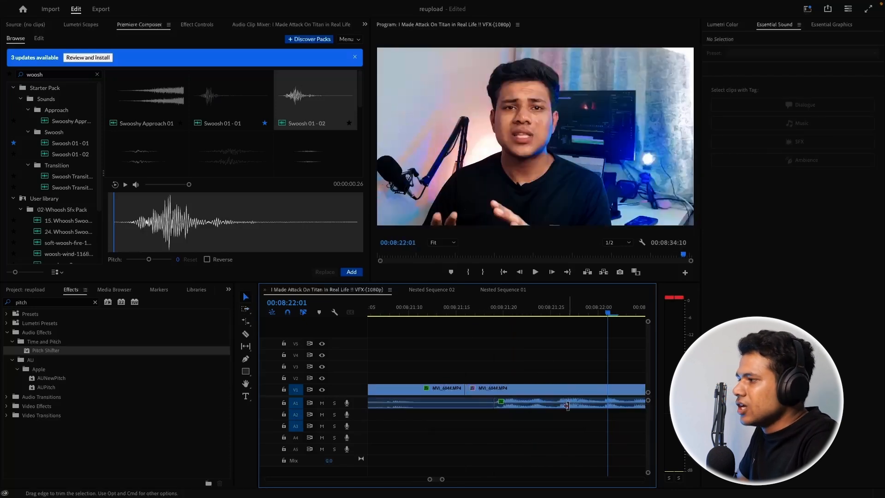
Play the L-cut between the two copied clips.
scroll(553, 435, down, 3)
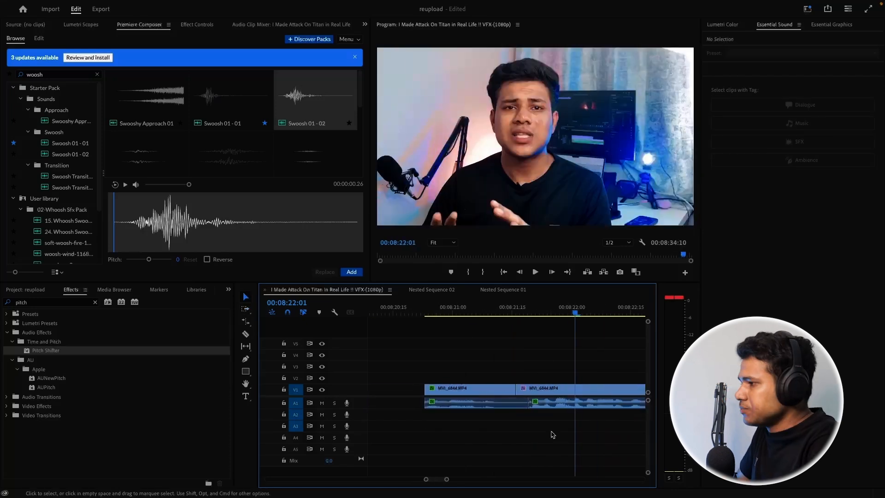
key(space)
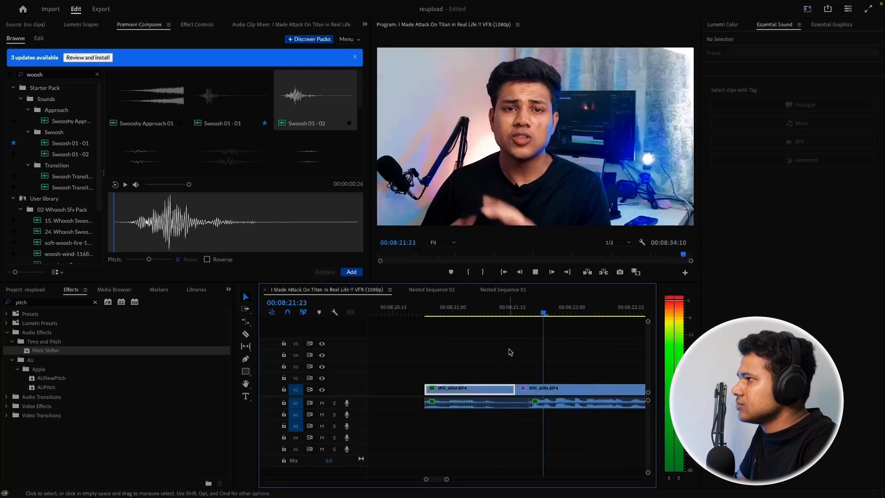
click(511, 353)
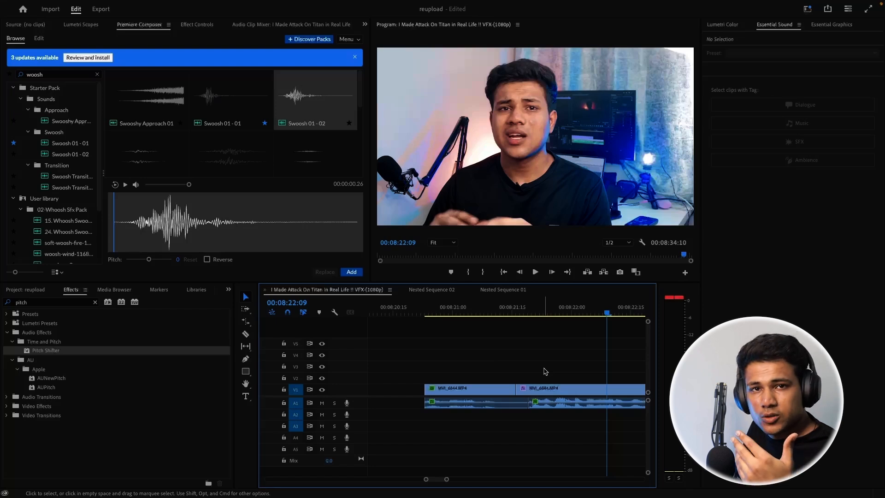
Move the video cut earlier to about 00:08:21:06 and shift the second clip about eight frames earlier, keeping the L-cut.
drag(512, 386, 482, 388)
key(a)
key(v)
Play the tightened L-cut from the start of the first copied clip.
click(429, 312)
click(498, 357)
key(space)
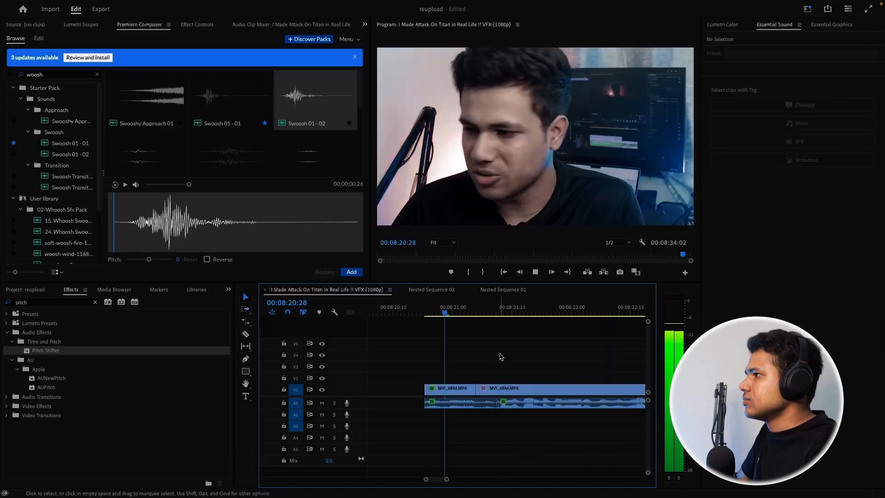
key(space)
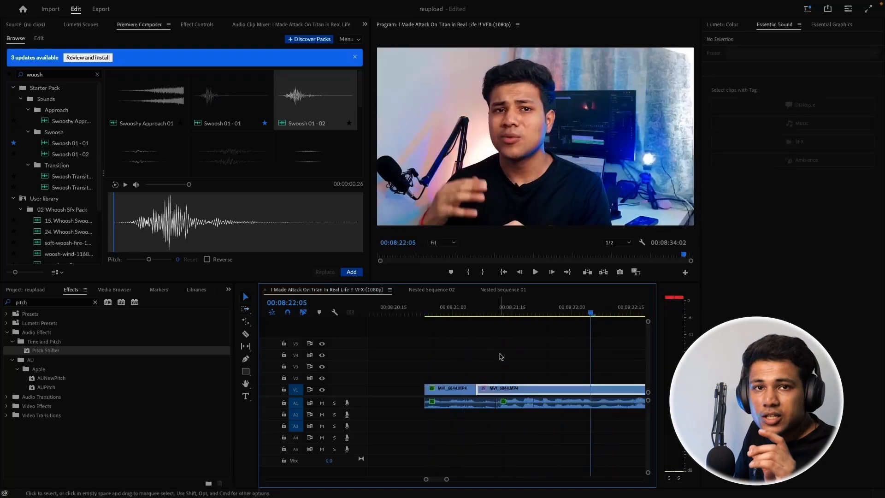
Delete both copied MVI_6844.MP4 clips and their audio from around 00:08:21.
drag(479, 315, 510, 314)
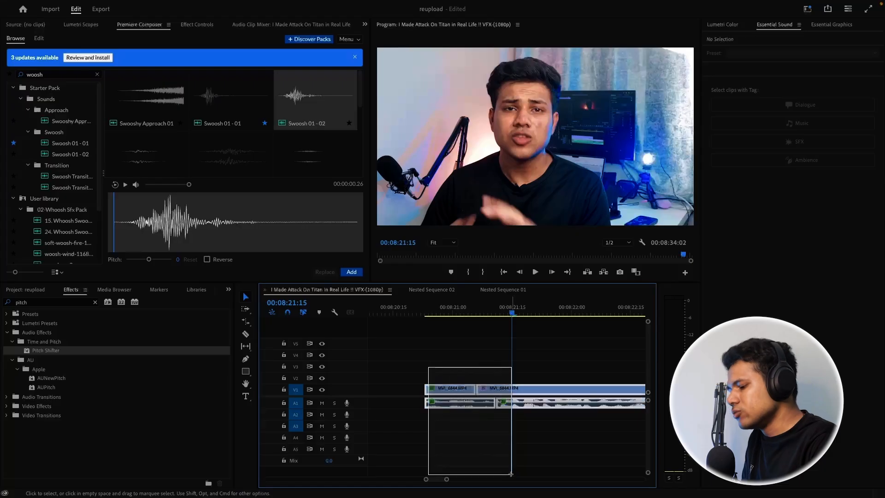
key(Delete)
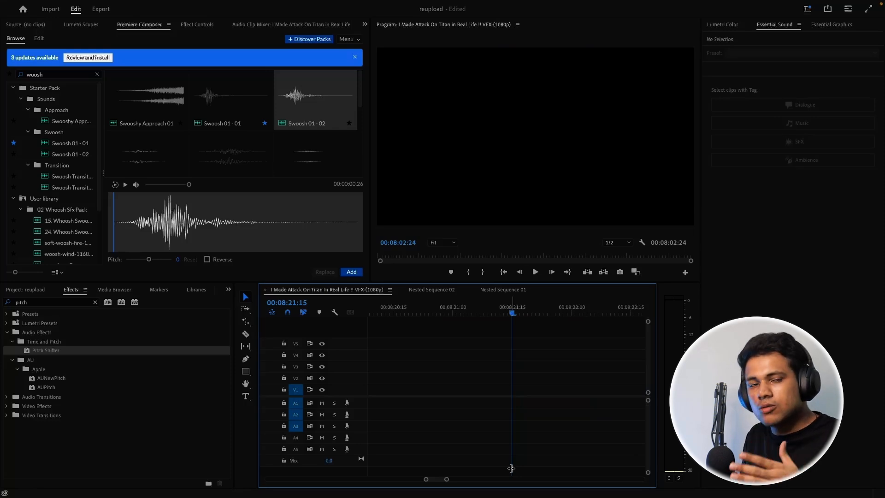